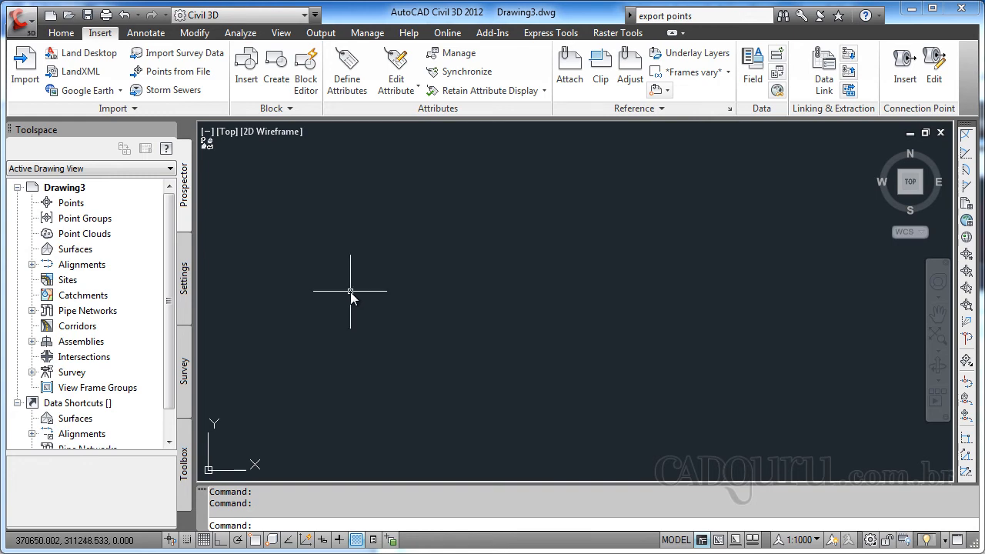
# Switch to the Arquivos folder, open the Pontos text file and skim its point list.
pyautogui.hotkey('alt', 'Tab')
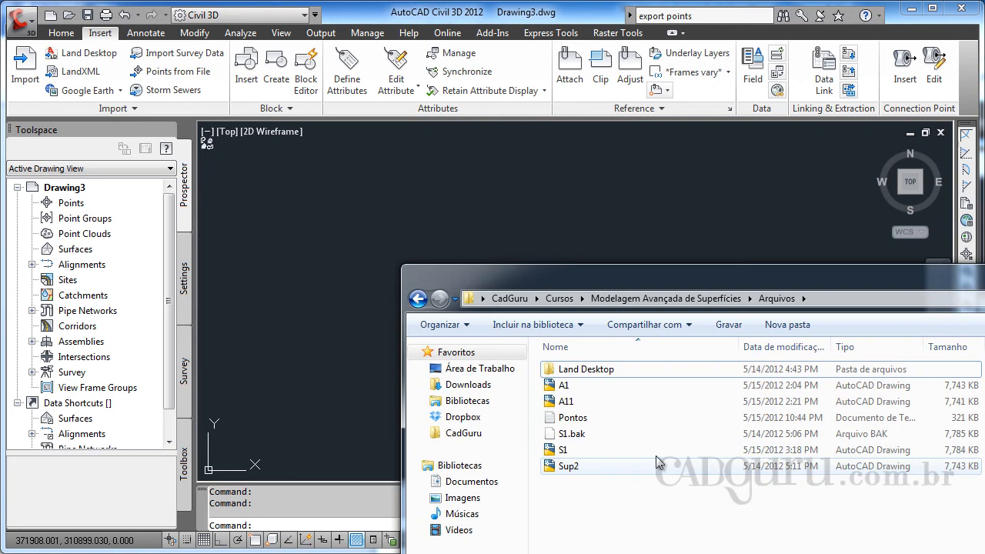
pyautogui.click(585, 425)
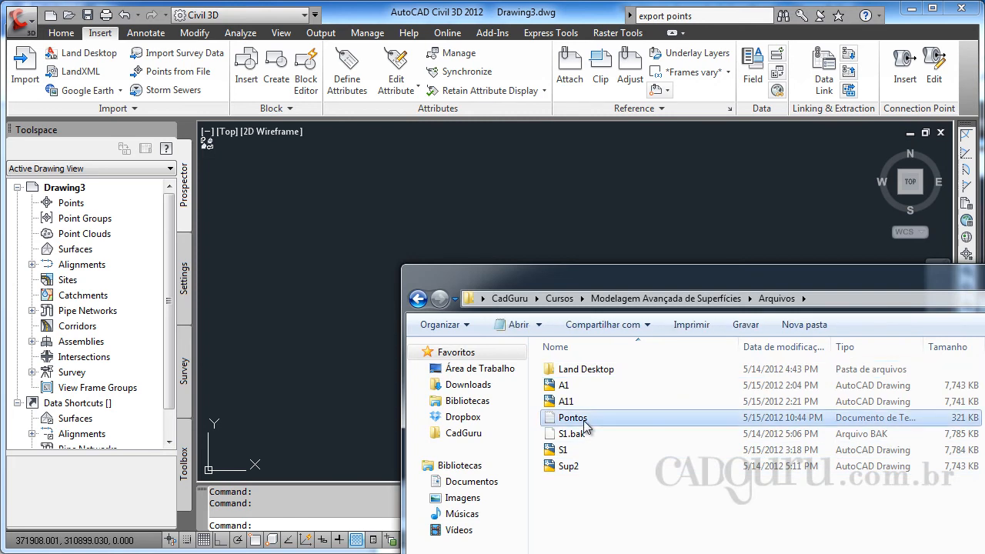
pyautogui.doubleClick(585, 423)
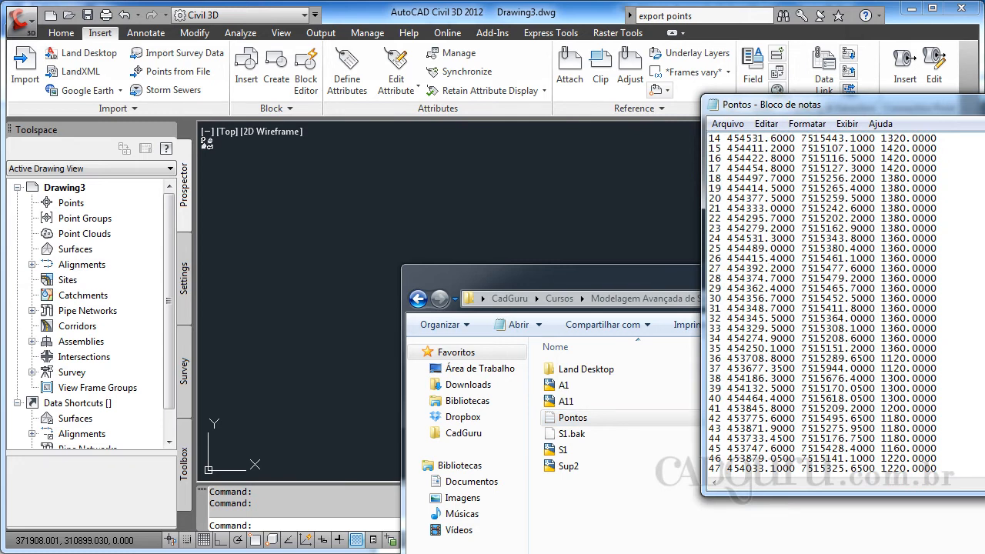
pyautogui.scroll(-20, 843, 303)
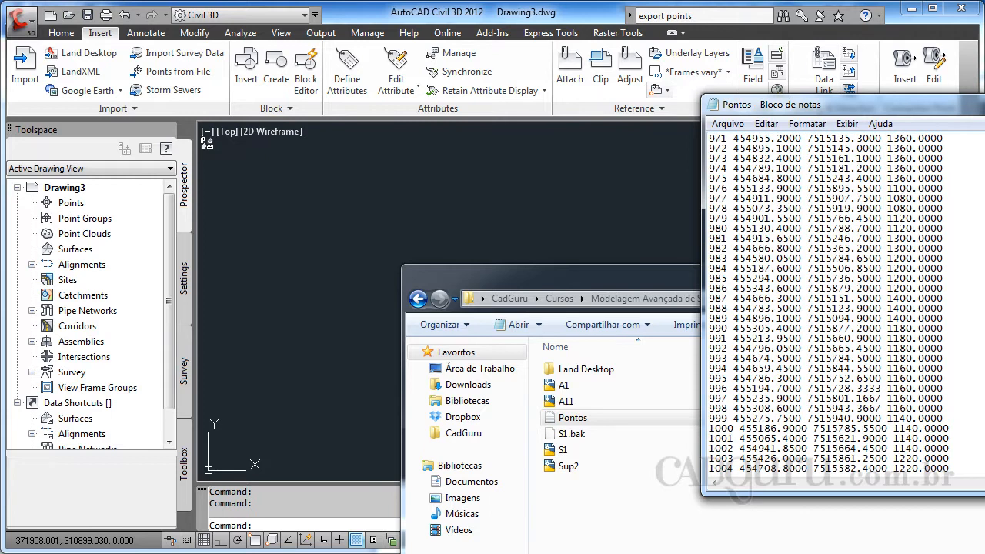
pyautogui.scroll(-20, 843, 303)
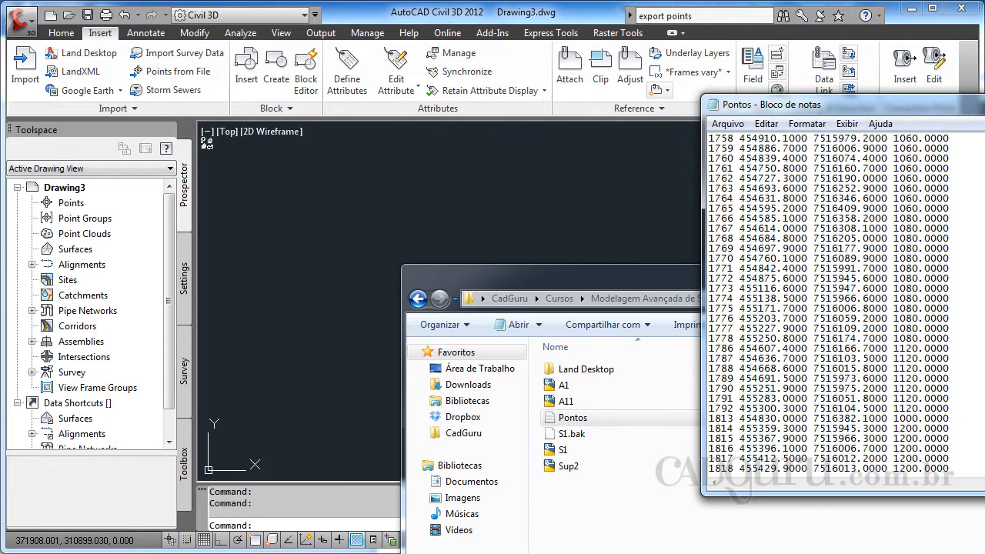
pyautogui.scroll(20, 842, 304)
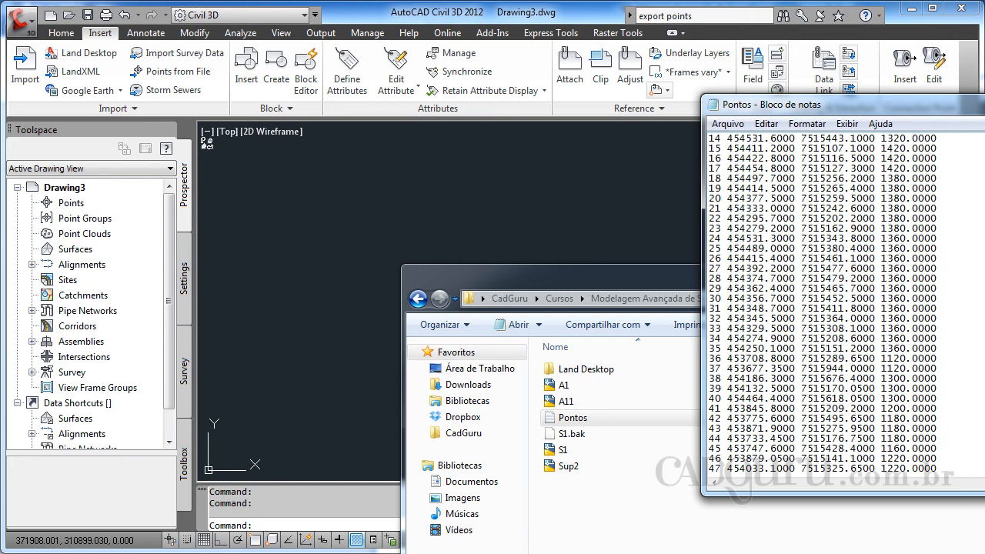
# Page through the whole Pontos point list to its end and return to the first line.
pyautogui.press('pagedown')
pyautogui.press('pagedown')
pyautogui.press('pagedown')
pyautogui.press('pagedown')
pyautogui.press('pagedown')
pyautogui.press('pagedown')
pyautogui.press('pagedown')
pyautogui.press('pagedown')
pyautogui.press('pagedown')
pyautogui.press('pagedown')
pyautogui.press('pagedown')
pyautogui.press('pagedown')
pyautogui.press('pagedown')
pyautogui.press('pagedown')
pyautogui.press('pagedown')
pyautogui.press('pagedown')
pyautogui.press('pagedown')
pyautogui.press('pagedown')
pyautogui.press('pagedown')
pyautogui.press('pagedown')
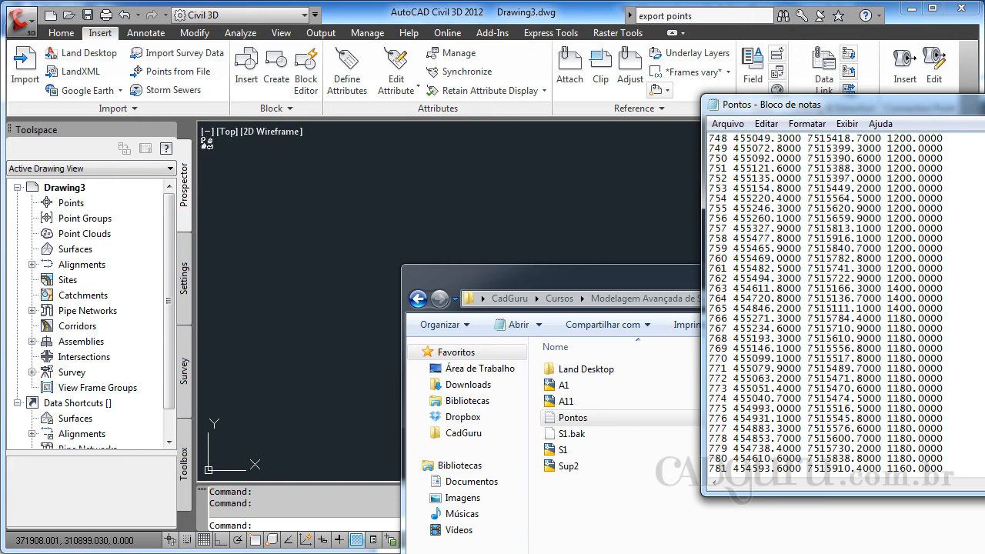
pyautogui.press('pagedown')
pyautogui.press('pagedown')
pyautogui.press('pagedown')
pyautogui.press('pagedown')
pyautogui.press('pagedown')
pyautogui.press('pagedown')
pyautogui.press('pagedown')
pyautogui.press('pagedown')
pyautogui.press('pagedown')
pyautogui.press('pagedown')
pyautogui.press('pagedown')
pyautogui.press('pagedown')
pyautogui.press('pagedown')
pyautogui.press('pagedown')
pyautogui.press('pagedown')
pyautogui.press('pagedown')
pyautogui.press('pagedown')
pyautogui.press('pagedown')
pyautogui.press('pagedown')
pyautogui.press('pagedown')
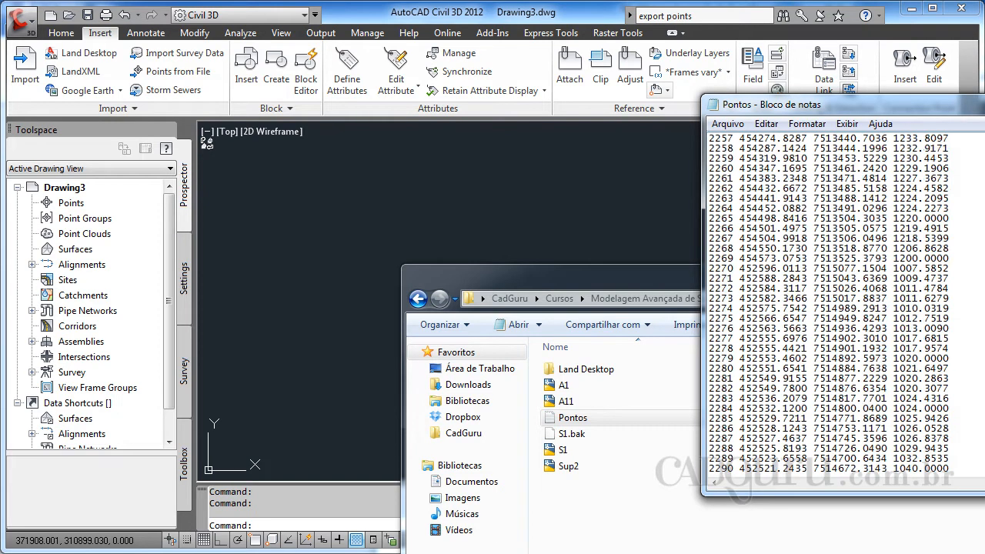
pyautogui.press('pagedown')
pyautogui.press('pagedown')
pyautogui.press('pagedown')
pyautogui.press('pagedown')
pyautogui.press('pagedown')
pyautogui.press('pagedown')
pyautogui.press('pagedown')
pyautogui.press('pagedown')
pyautogui.press('pagedown')
pyautogui.press('pagedown')
pyautogui.press('pagedown')
pyautogui.press('pagedown')
pyautogui.press('pagedown')
pyautogui.press('pagedown')
pyautogui.press('pagedown')
pyautogui.press('pagedown')
pyautogui.press('pagedown')
pyautogui.press('pagedown')
pyautogui.press('pagedown')
pyautogui.press('pagedown')
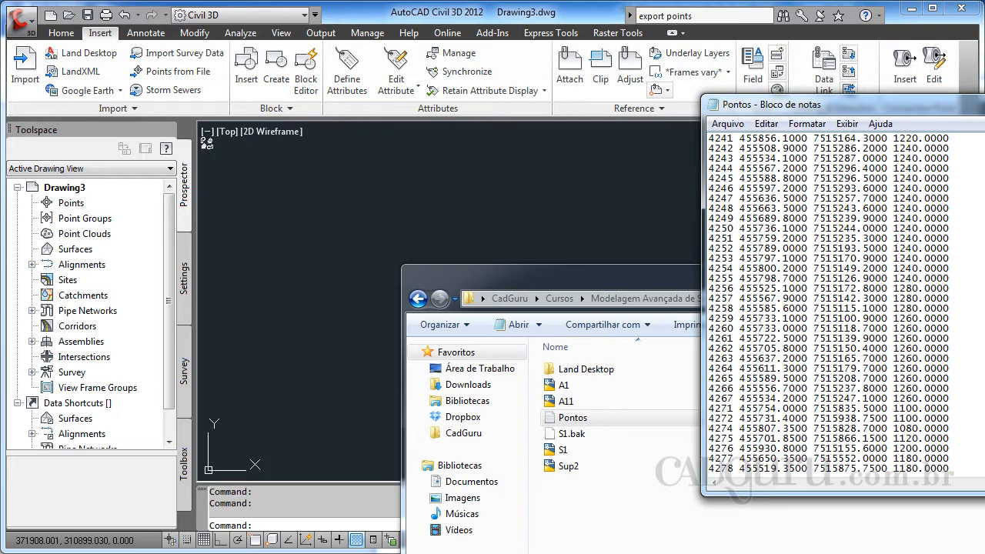
pyautogui.press('pagedown')
pyautogui.press('pagedown')
pyautogui.press('pagedown')
pyautogui.press('pagedown')
pyautogui.press('pagedown')
pyautogui.press('pagedown')
pyautogui.press('pagedown')
pyautogui.press('pagedown')
pyautogui.press('pagedown')
pyautogui.press('pagedown')
pyautogui.press('pagedown')
pyautogui.press('pagedown')
pyautogui.press('pagedown')
pyautogui.press('pagedown')
pyautogui.press('pagedown')
pyautogui.press('pagedown')
pyautogui.press('pagedown')
pyautogui.press('pagedown')
pyautogui.press('pagedown')
pyautogui.press('pagedown')
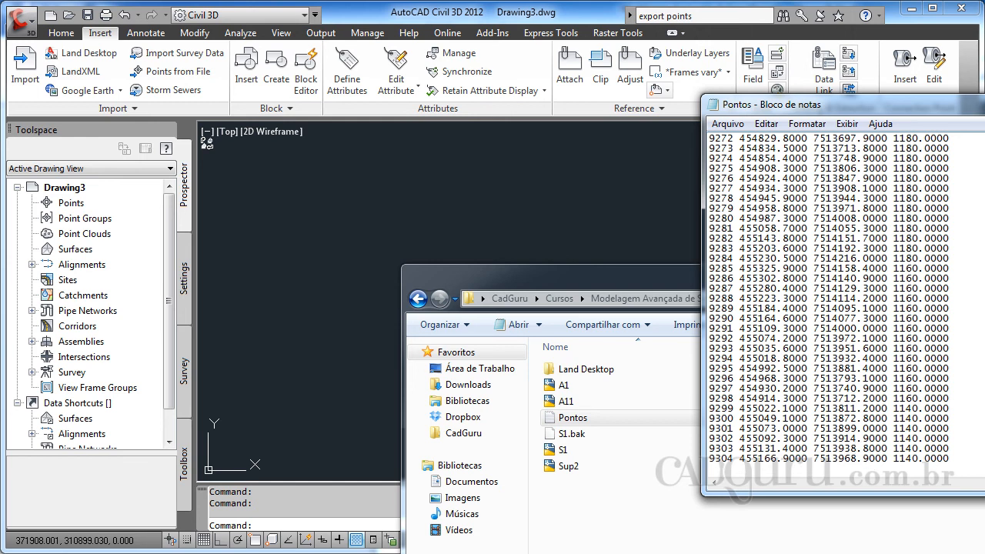
pyautogui.scroll(20, 844, 301)
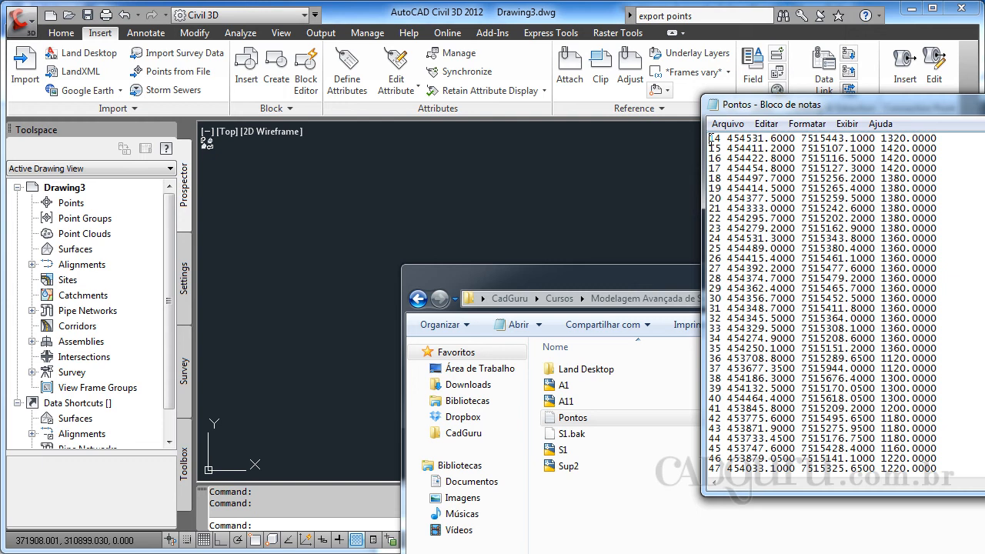
# Examine the coordinate and elevation columns of the first point line and close the text file.
pyautogui.moveTo(727, 139); pyautogui.dragTo(795, 136)
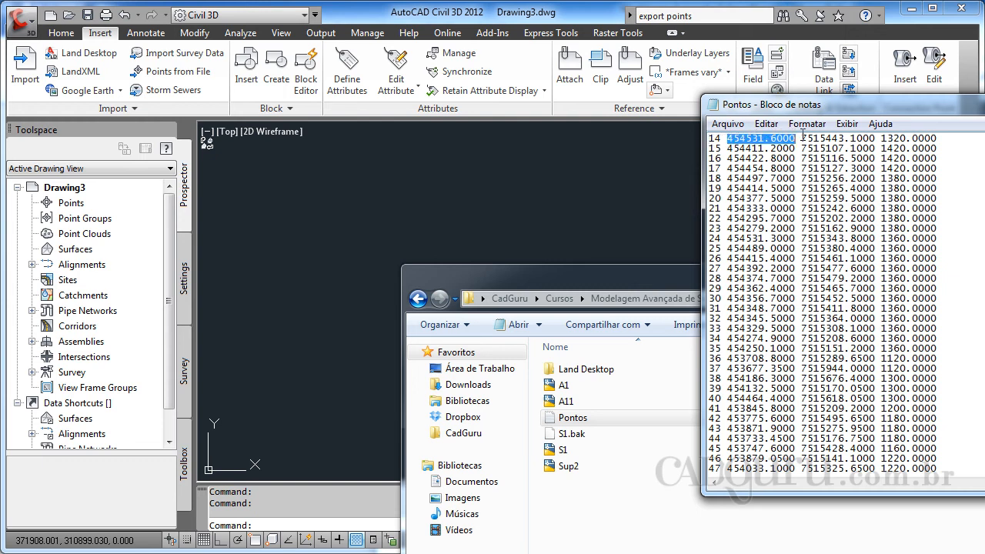
pyautogui.moveTo(802, 138); pyautogui.dragTo(938, 142)
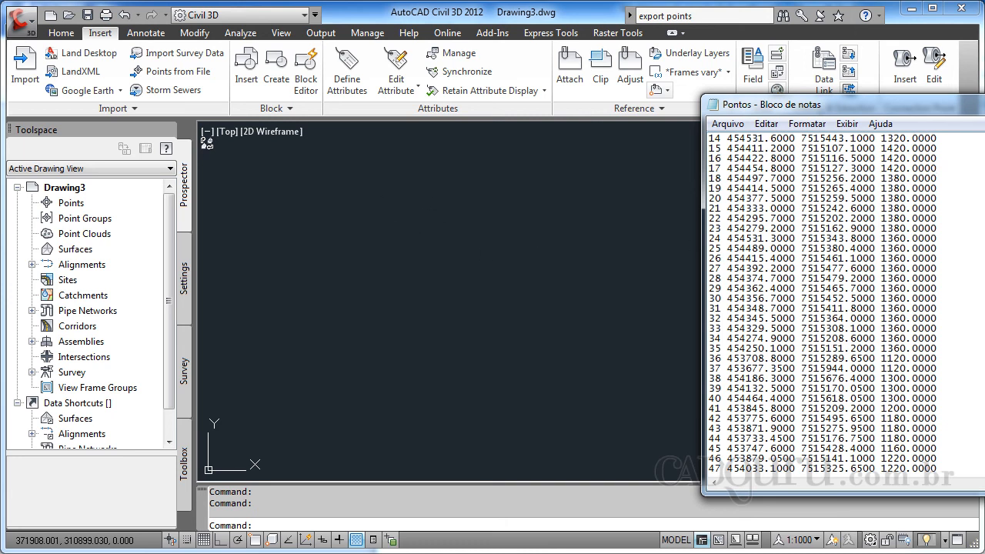
pyautogui.hotkey('alt', 'F4')
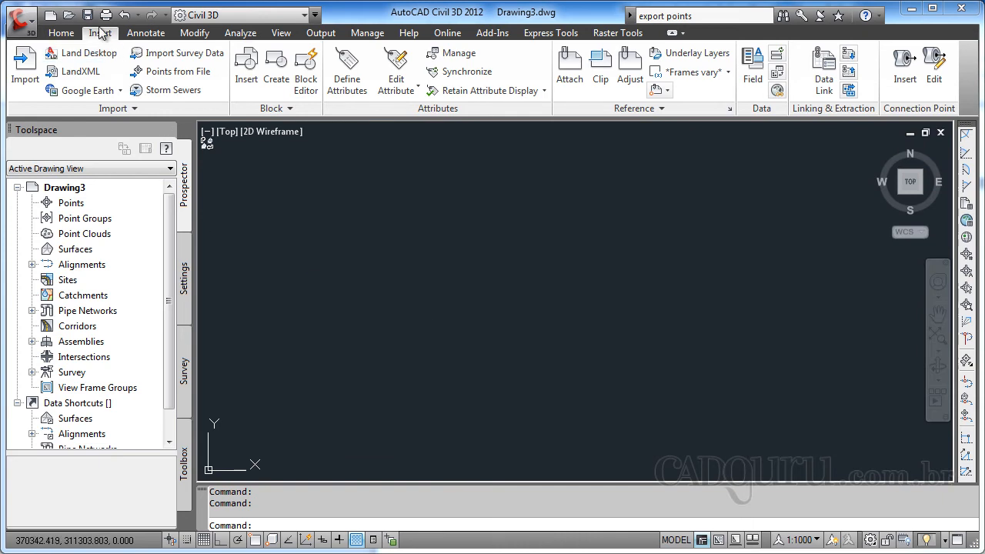
# Start a point import from file and add Pontos from the Arquivos folder as the source file.
pyautogui.click(163, 73)
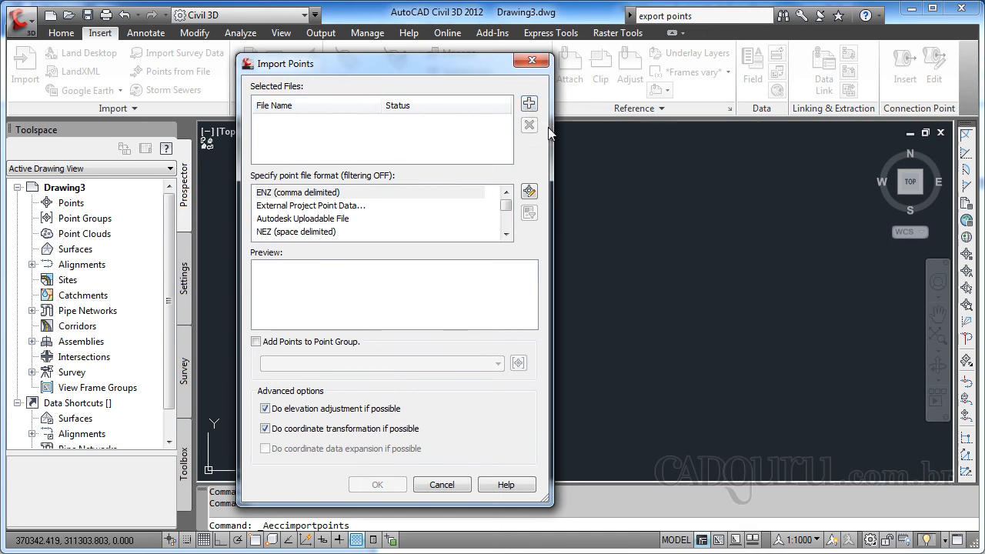
pyautogui.click(533, 106)
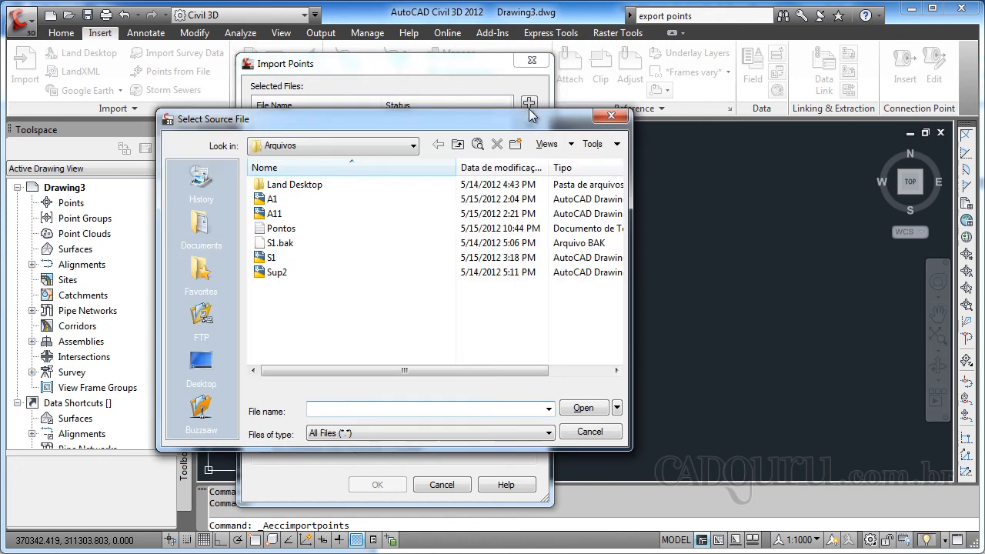
pyautogui.click(295, 233)
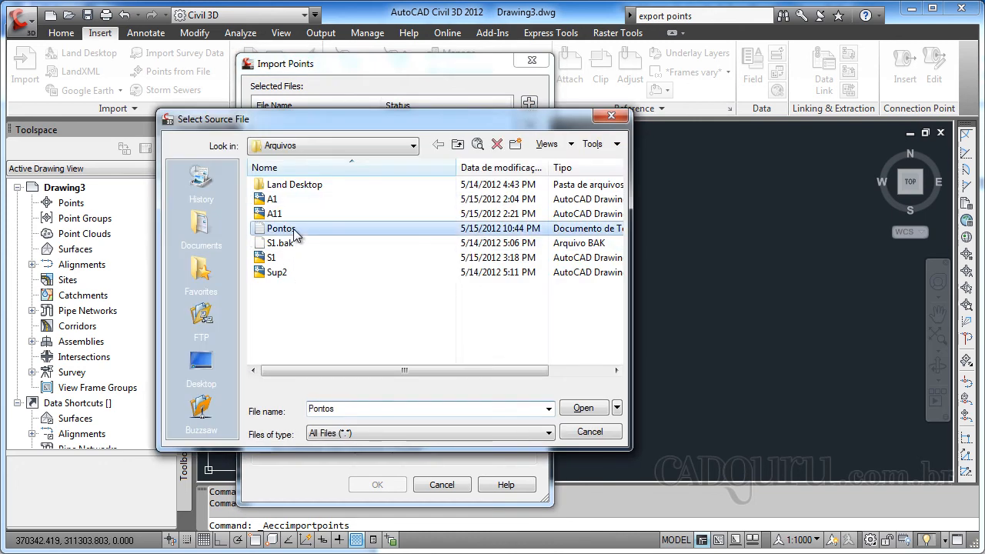
pyautogui.click(583, 408)
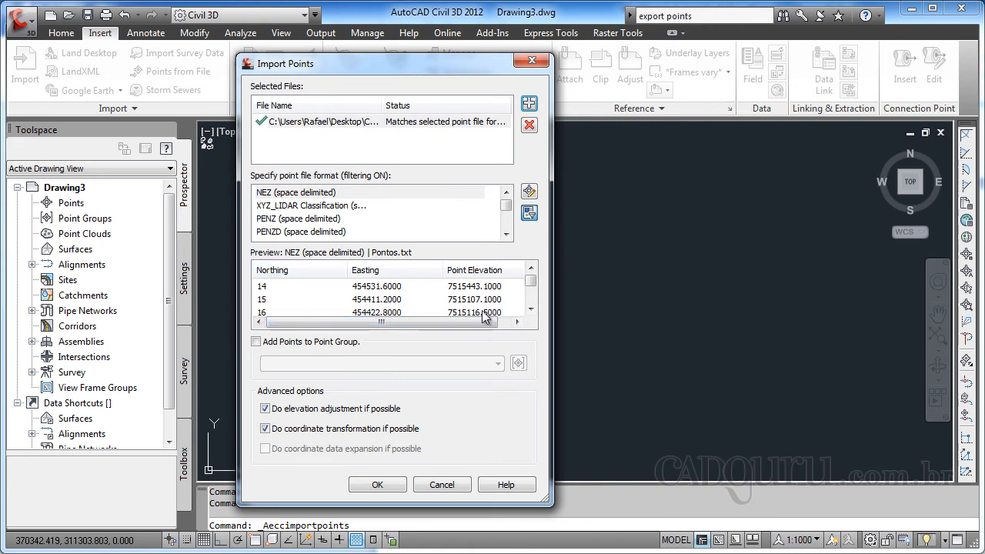
# Compare the import preview of the point file in the space-delimited PENZ, PENZD and PNE formats.
pyautogui.moveTo(487, 322); pyautogui.dragTo(404, 308)
pyautogui.click(275, 219)
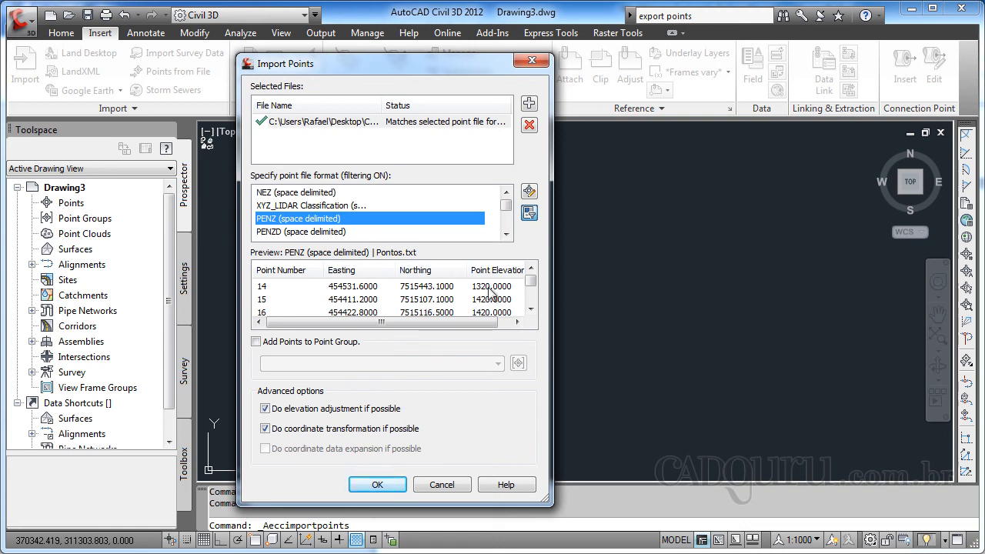
pyautogui.click(323, 232)
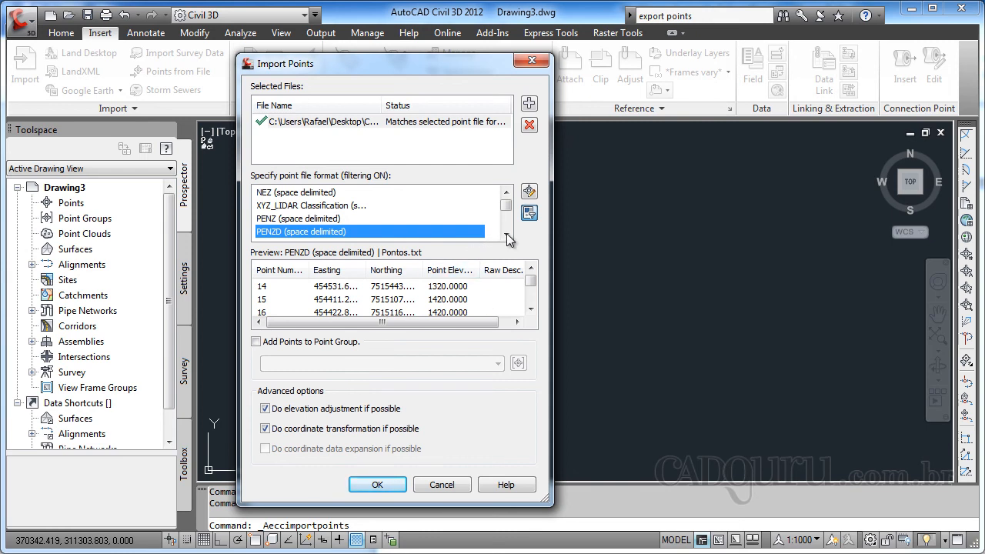
pyautogui.scroll(-1, 508, 233)
pyautogui.click(297, 218)
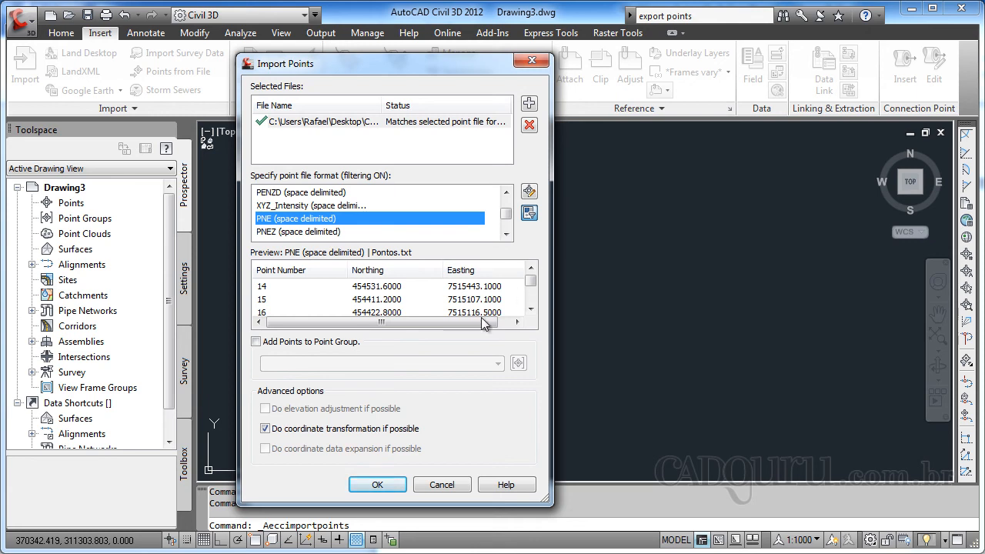
pyautogui.moveTo(482, 319); pyautogui.dragTo(415, 320)
# Import the points using the PNEZ (space delimited) format and display their full extents in the drawing.
pyautogui.click(326, 231)
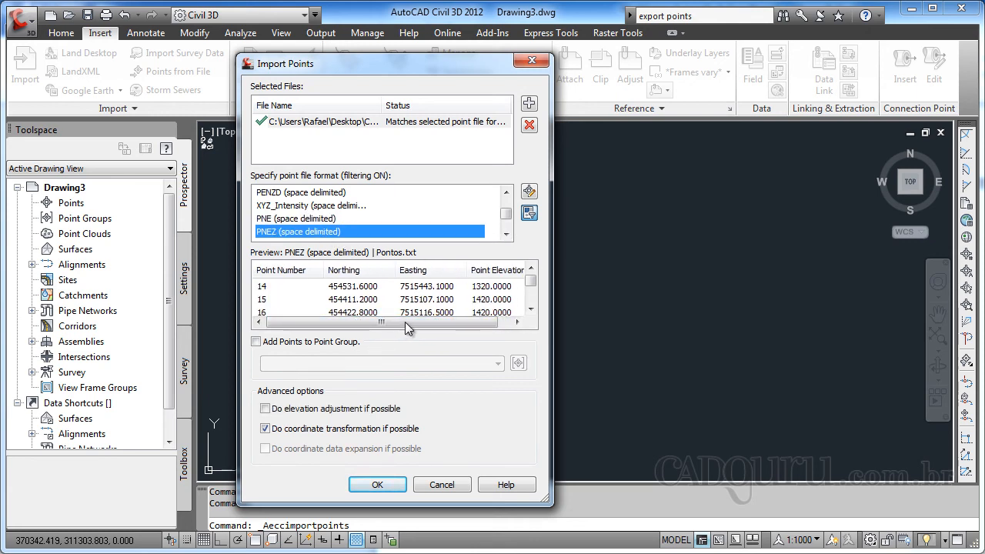
pyautogui.moveTo(406, 322)
pyautogui.mouseDown()
pyautogui.moveTo(454, 321)
pyautogui.moveTo(395, 322)
pyautogui.mouseUp()
pyautogui.click(377, 485)
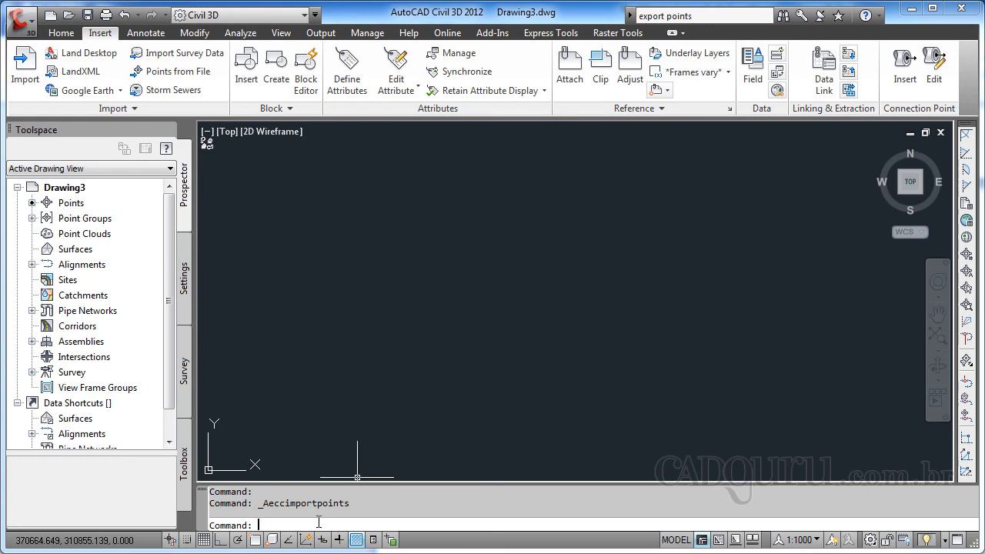
pyautogui.write('z')
pyautogui.press('Return')
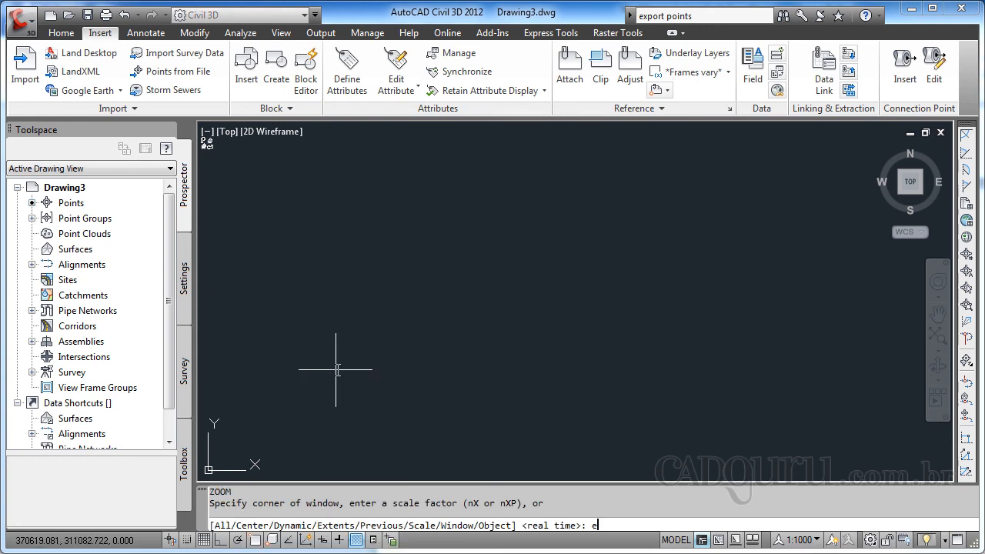
pyautogui.press('Return')
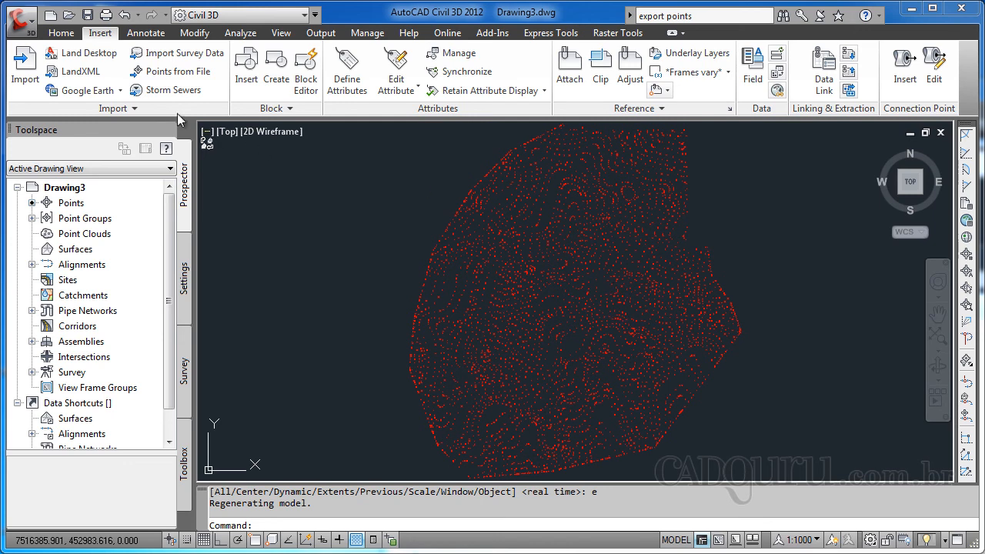
# Start creating a new surface with the type TIN surface.
pyautogui.click(61, 34)
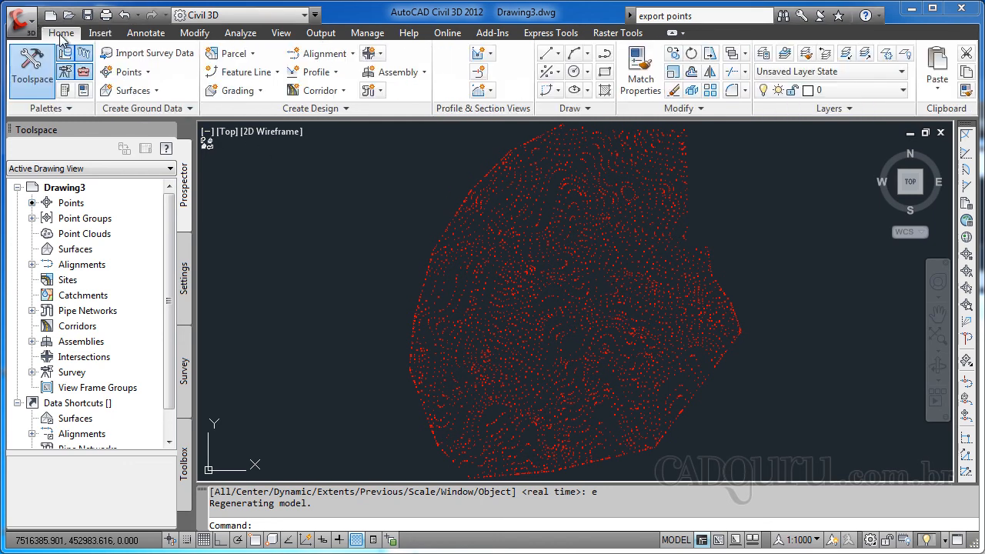
pyautogui.click(155, 90)
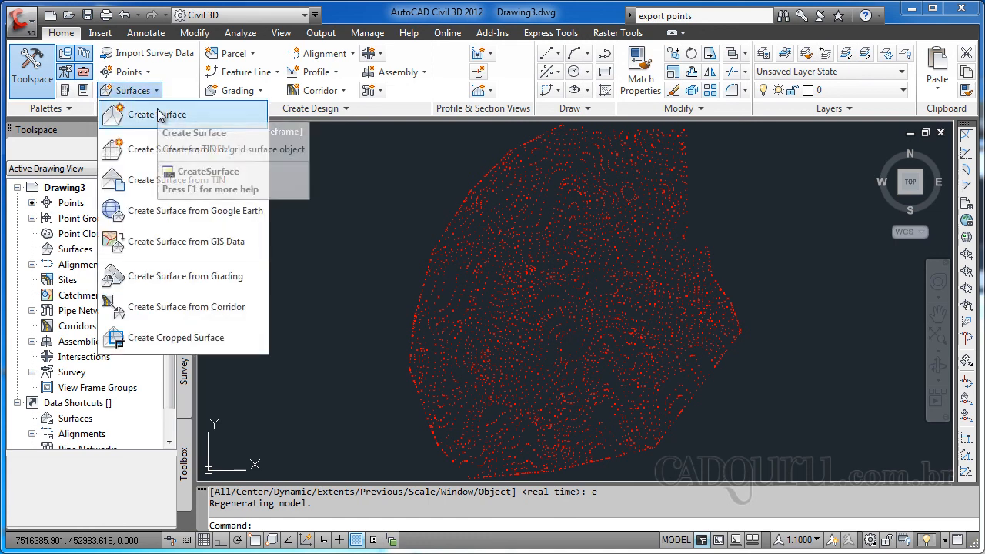
pyautogui.click(159, 114)
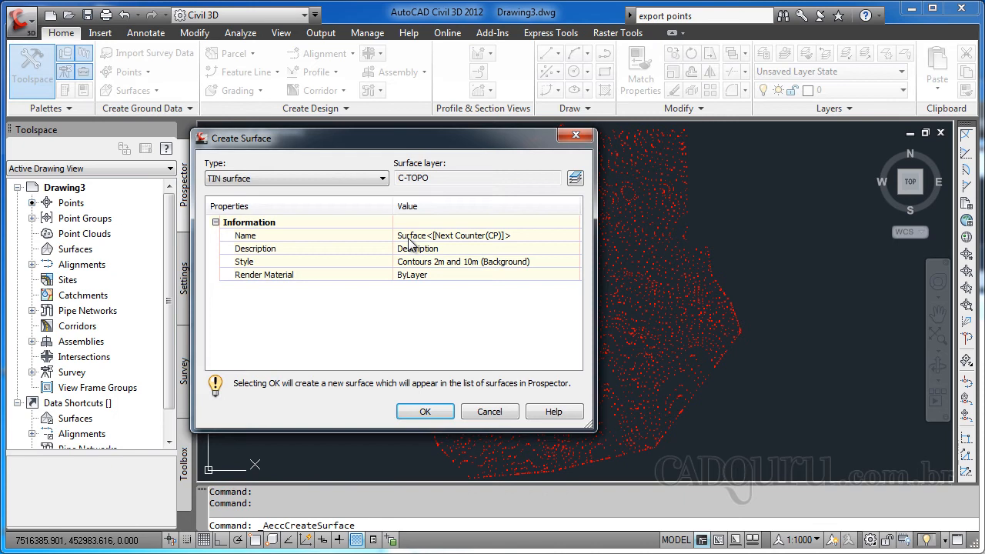
pyautogui.click(366, 183)
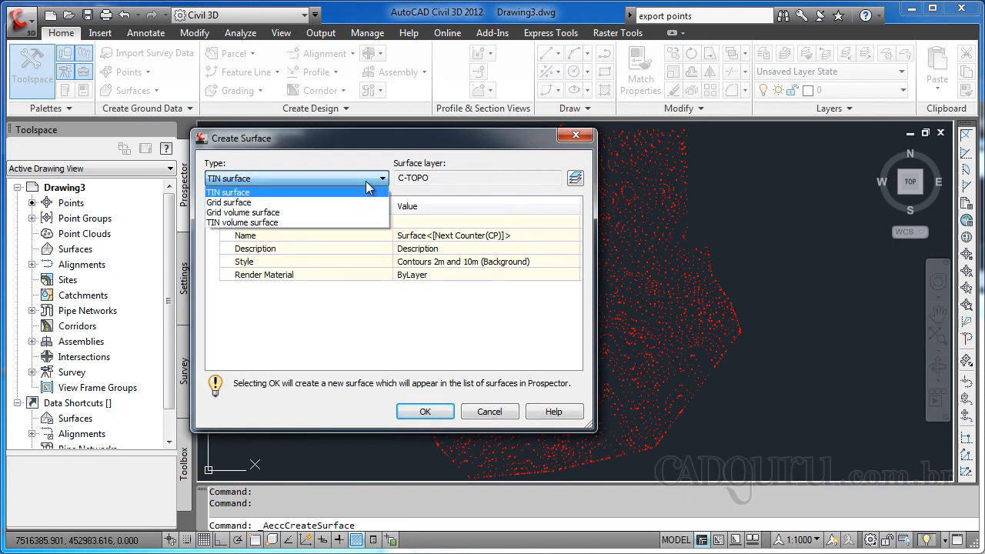
pyautogui.click(257, 193)
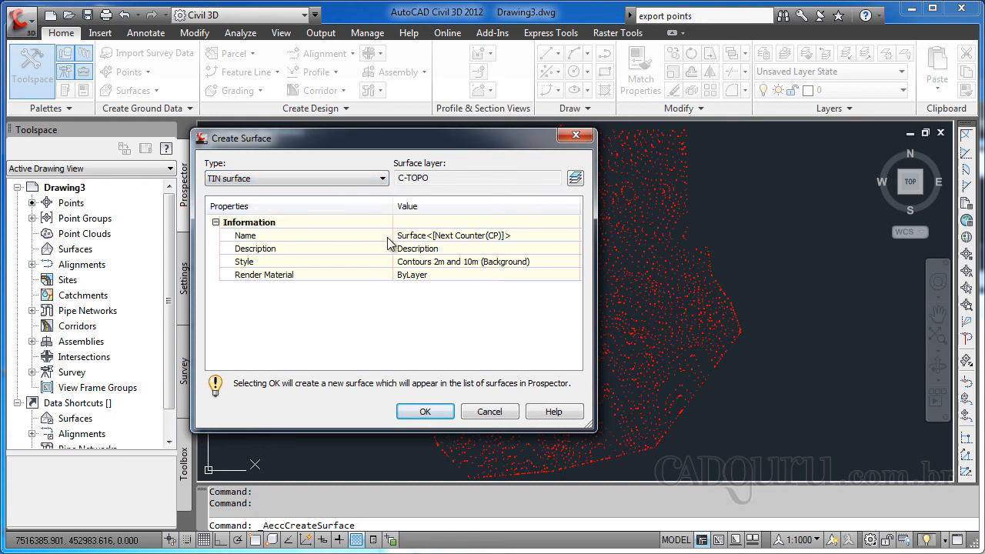
# Name the new surface "Superfície Cadguru" and describe it as "Superfície criada a partir de arquivo de texto".
pyautogui.click(425, 236)
pyautogui.write('S')
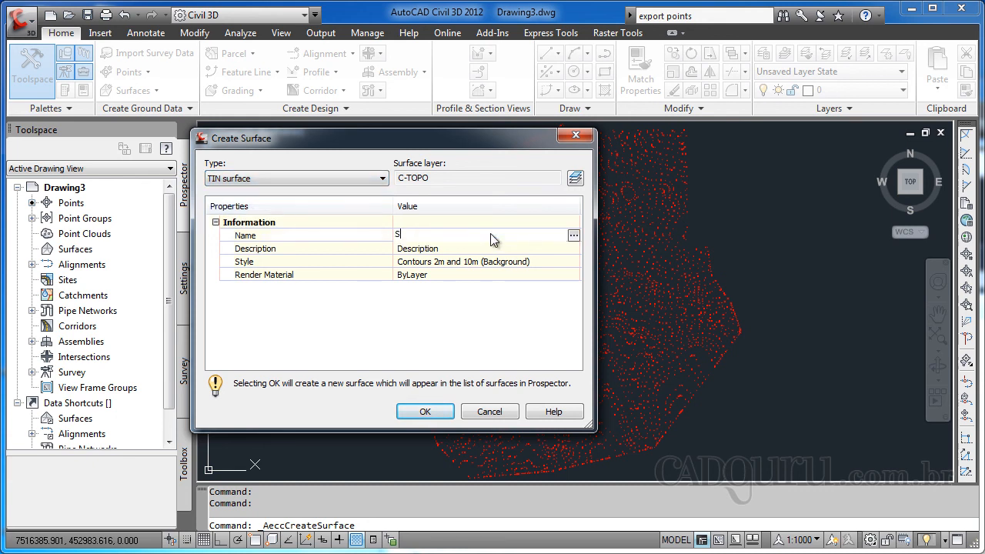
pyautogui.write('uperficie Cadguru')
pyautogui.press('Return')
pyautogui.click(428, 248)
pyautogui.write('Superficie')
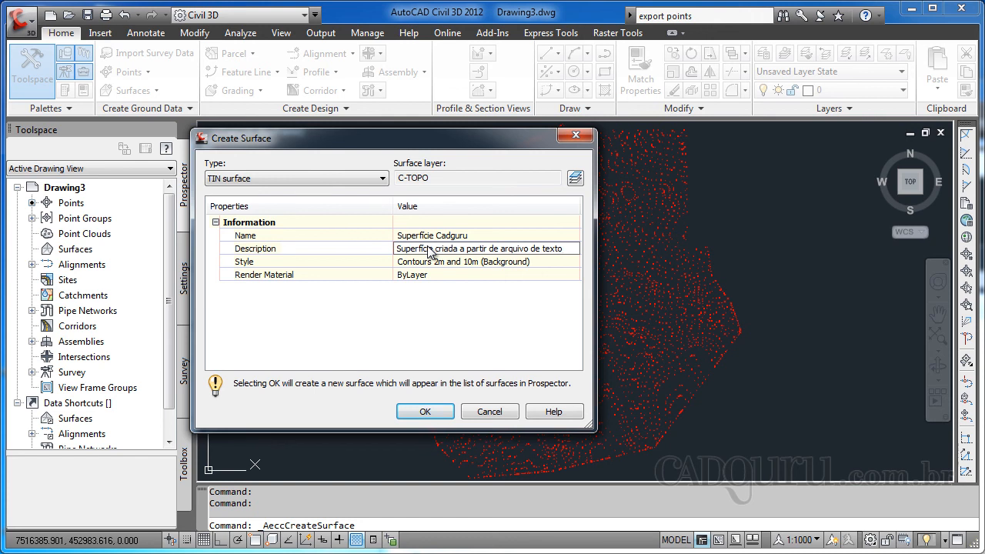
pyautogui.press('Return')
# Create the surface with the Elevation Banding (2D) style and show it in the list of surfaces.
pyautogui.click(538, 269)
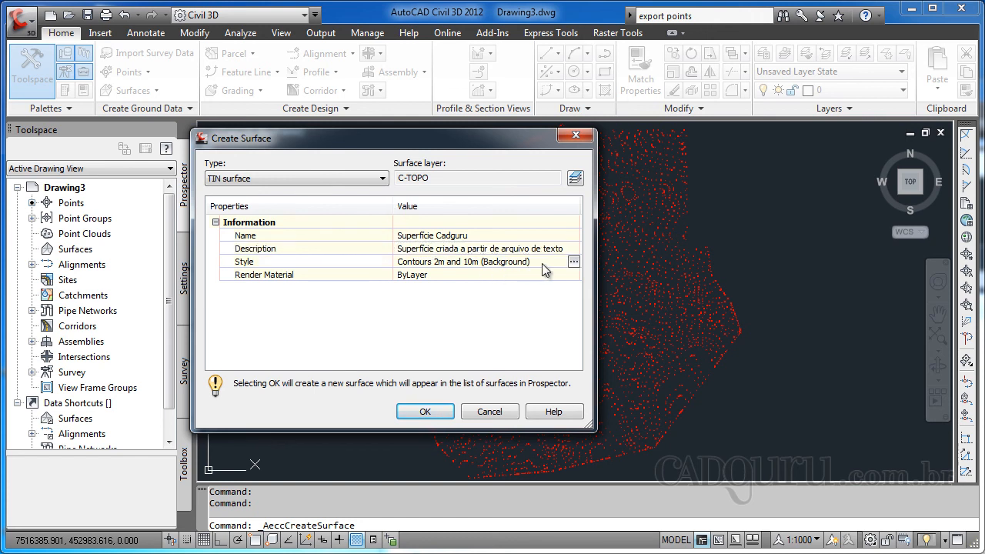
pyautogui.click(574, 261)
pyautogui.click(423, 275)
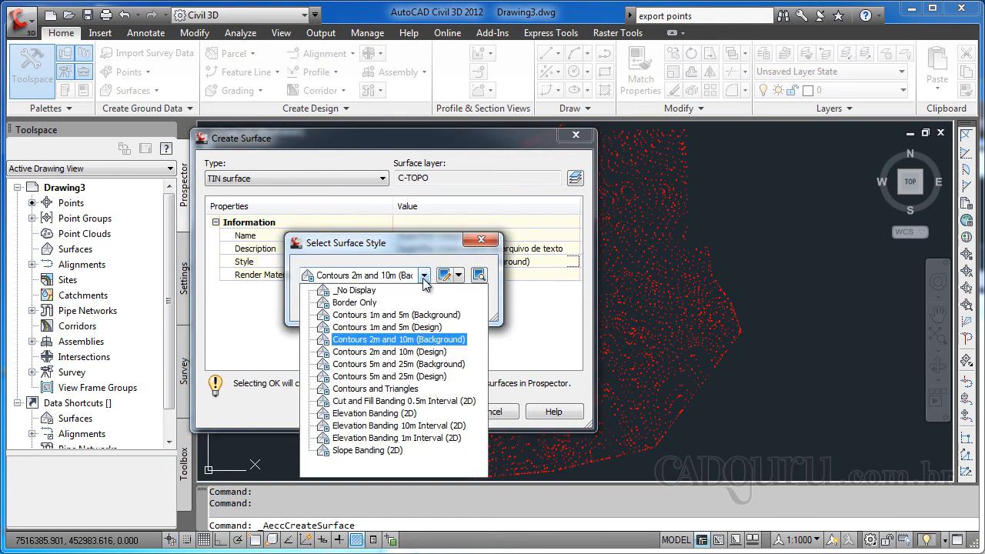
pyautogui.click(377, 413)
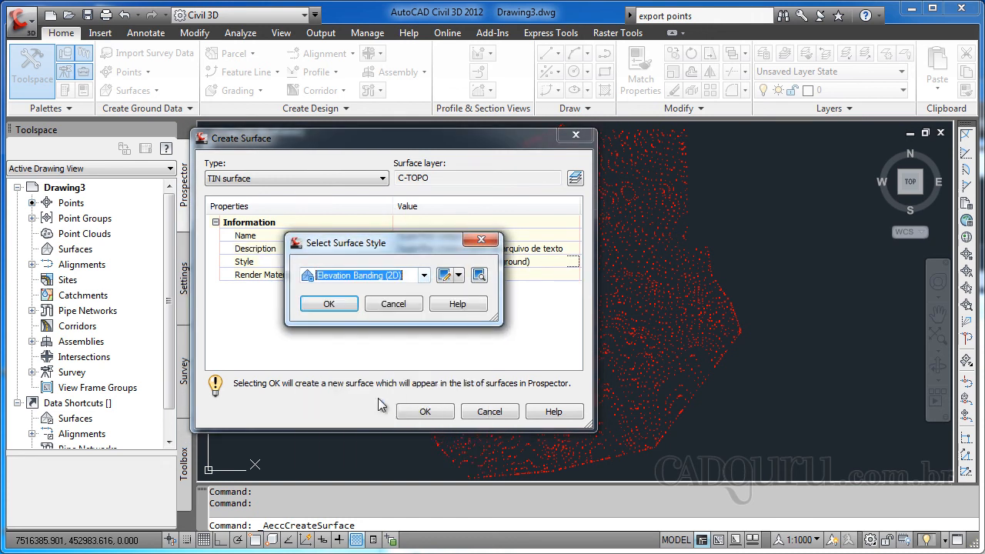
pyautogui.click(356, 308)
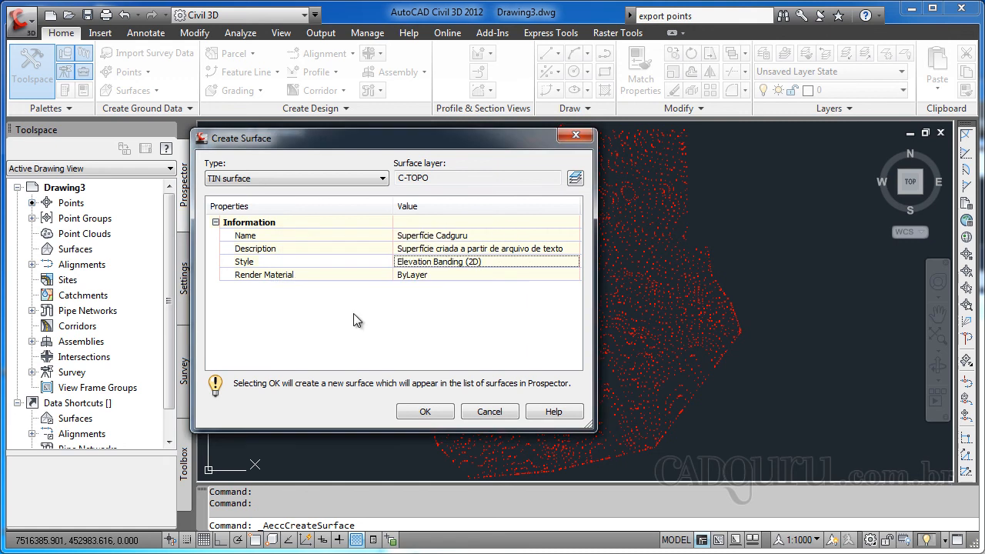
pyautogui.click(425, 413)
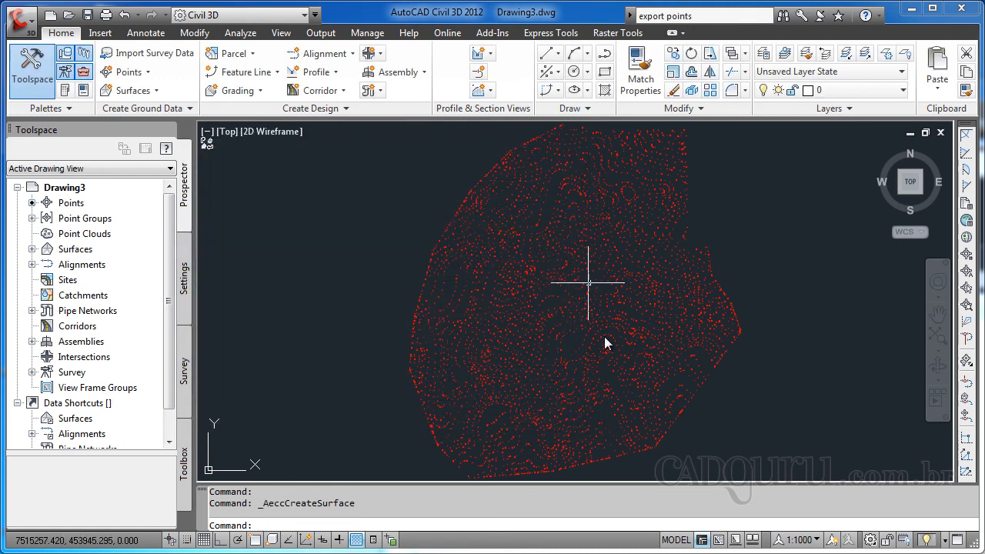
pyautogui.click(31, 250)
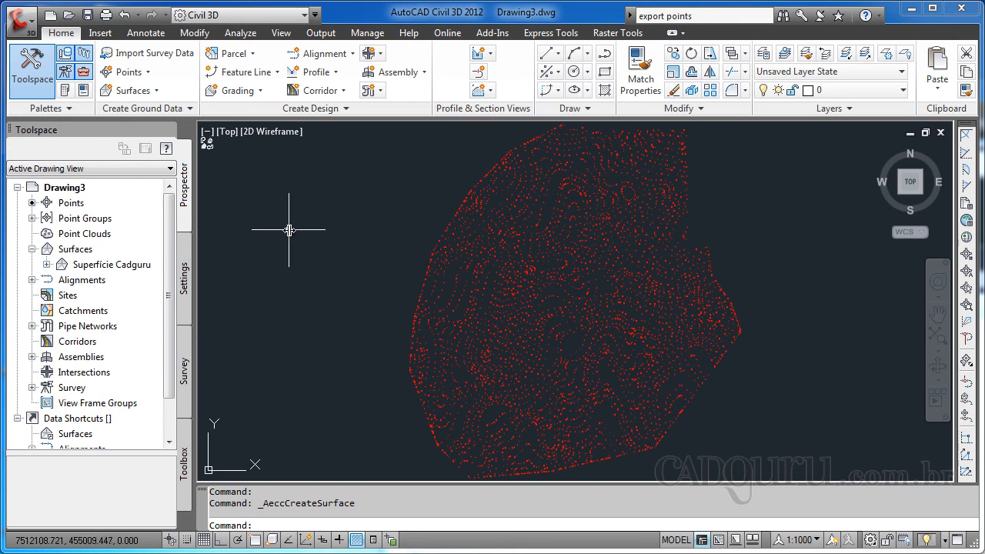
pyautogui.rightClick(77, 251)
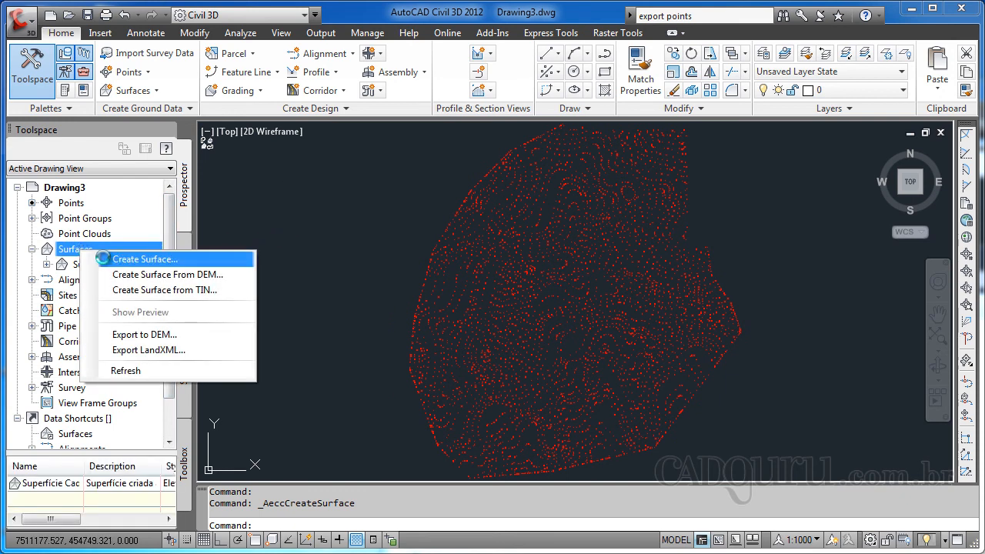
pyautogui.click(115, 262)
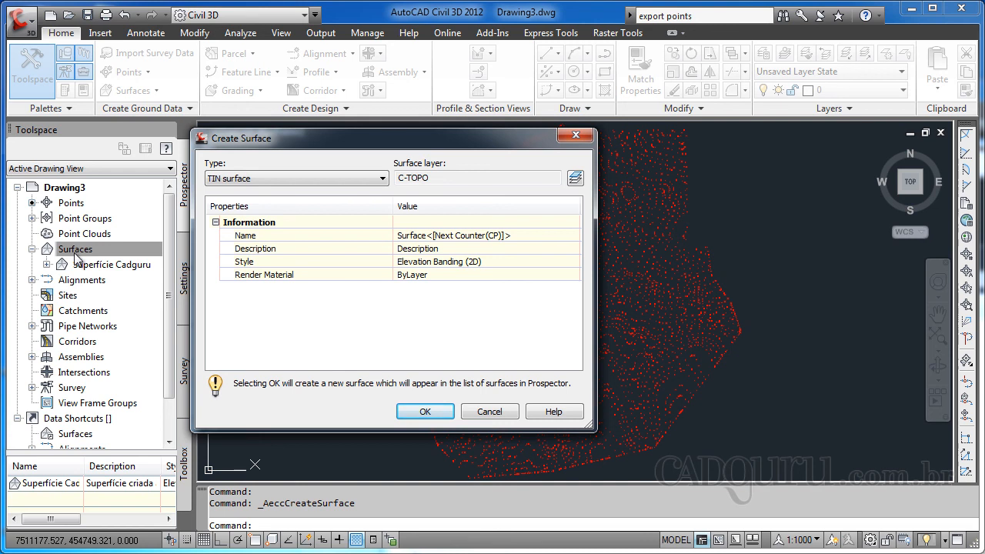
pyautogui.click(479, 413)
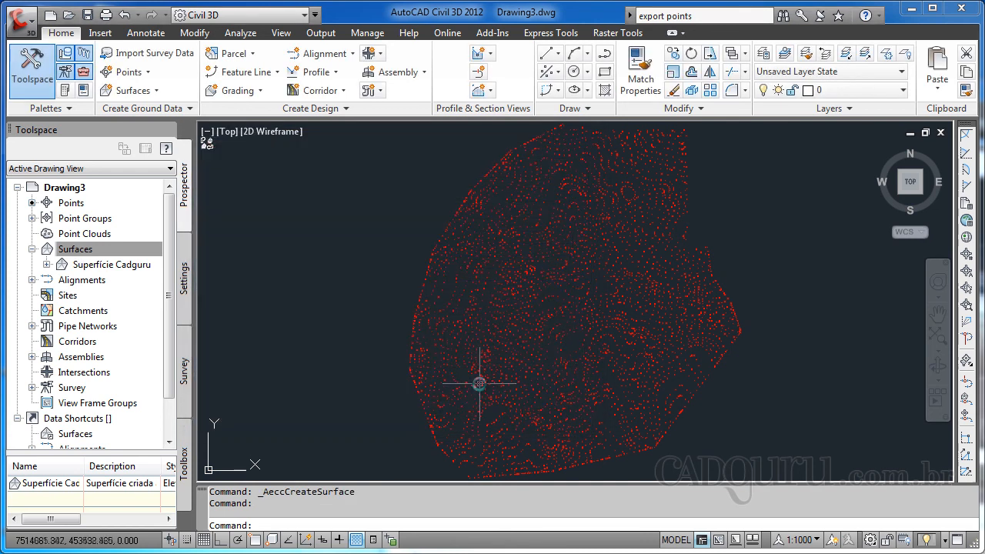
# Add the _All Points point group to the definition of the surface Superfície Cadguru.
pyautogui.click(91, 253)
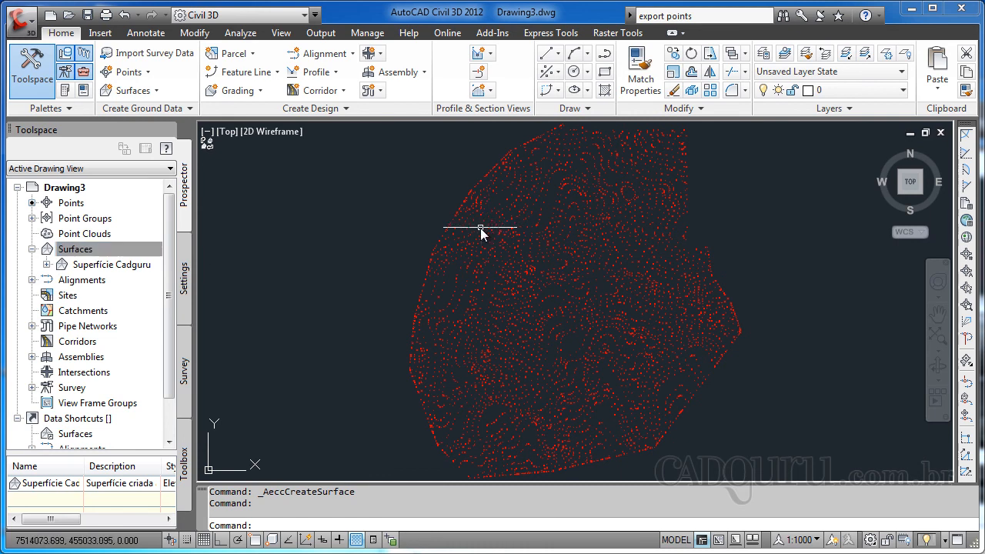
pyautogui.moveTo(476, 231)
pyautogui.click(47, 265)
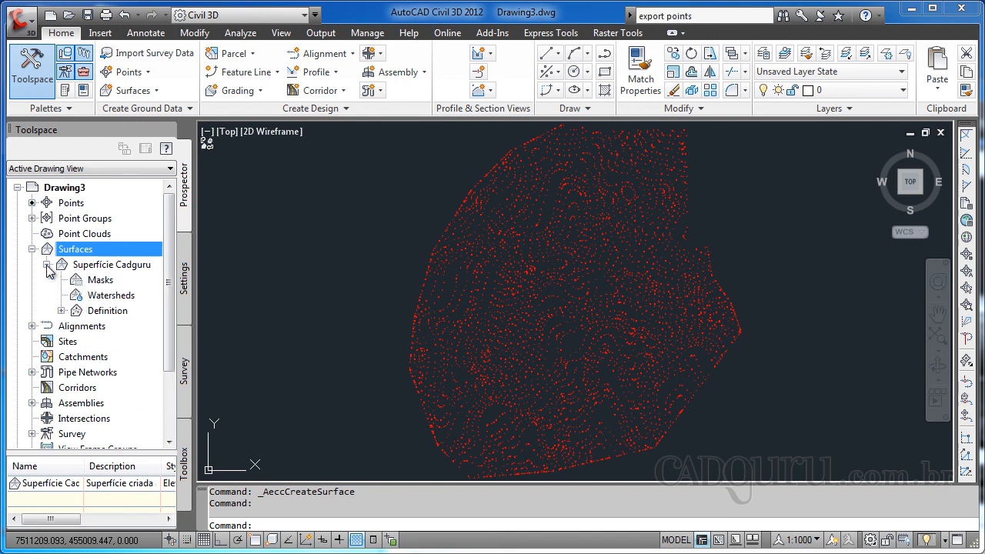
pyautogui.click(61, 312)
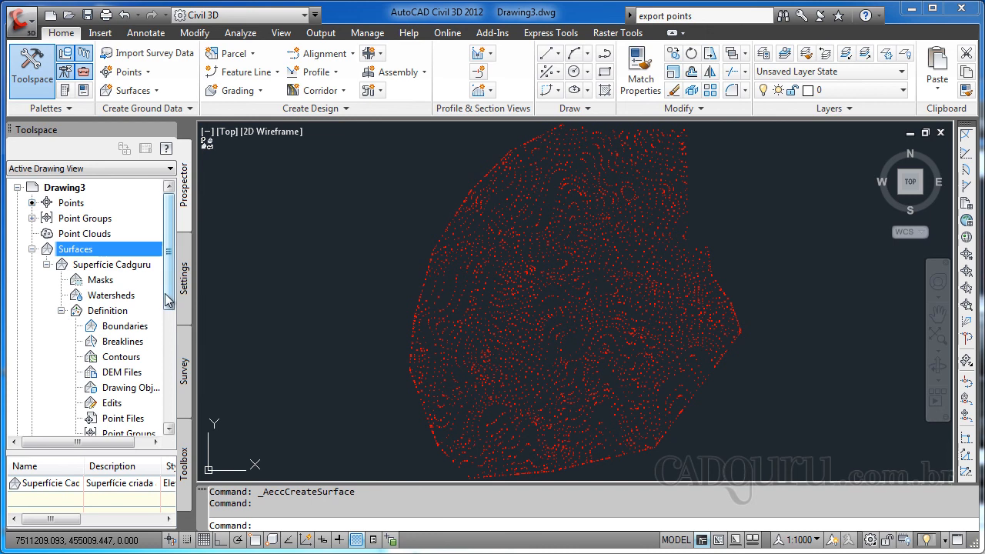
pyautogui.moveTo(168, 302); pyautogui.dragTo(177, 338)
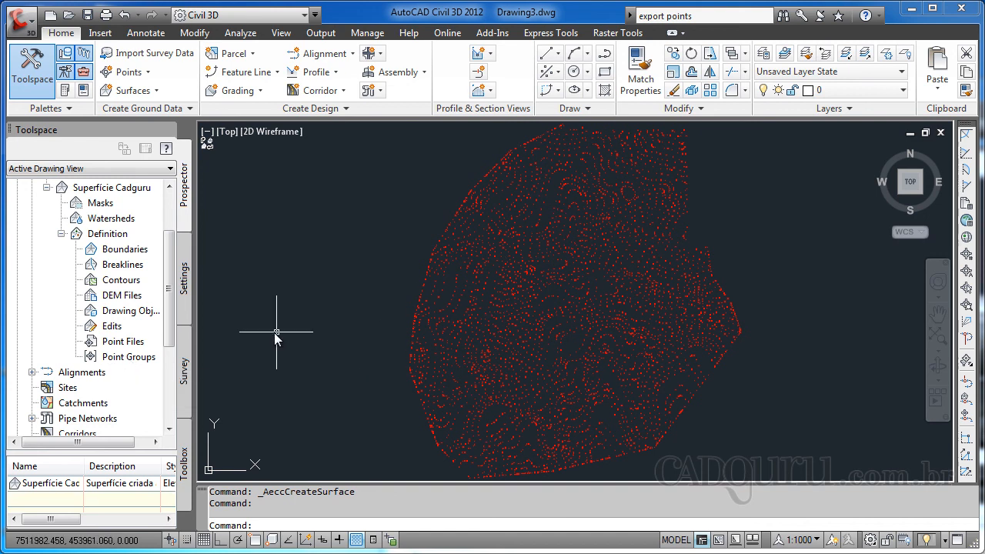
pyautogui.rightClick(108, 358)
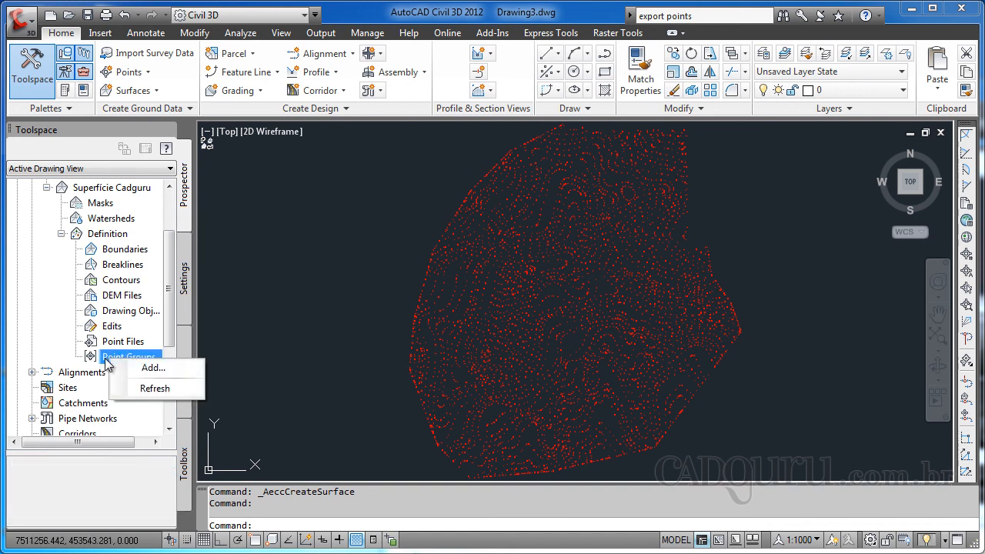
pyautogui.click(130, 372)
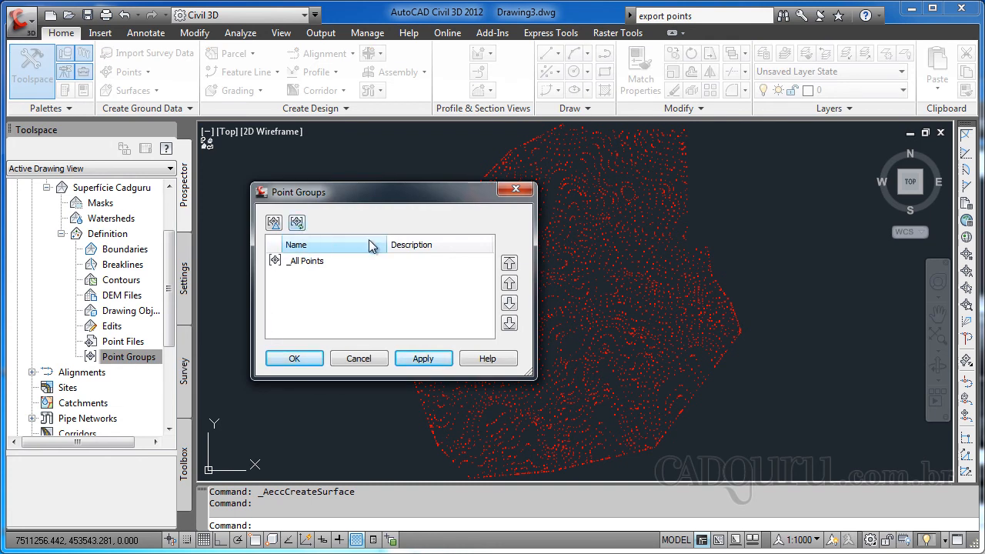
pyautogui.click(308, 263)
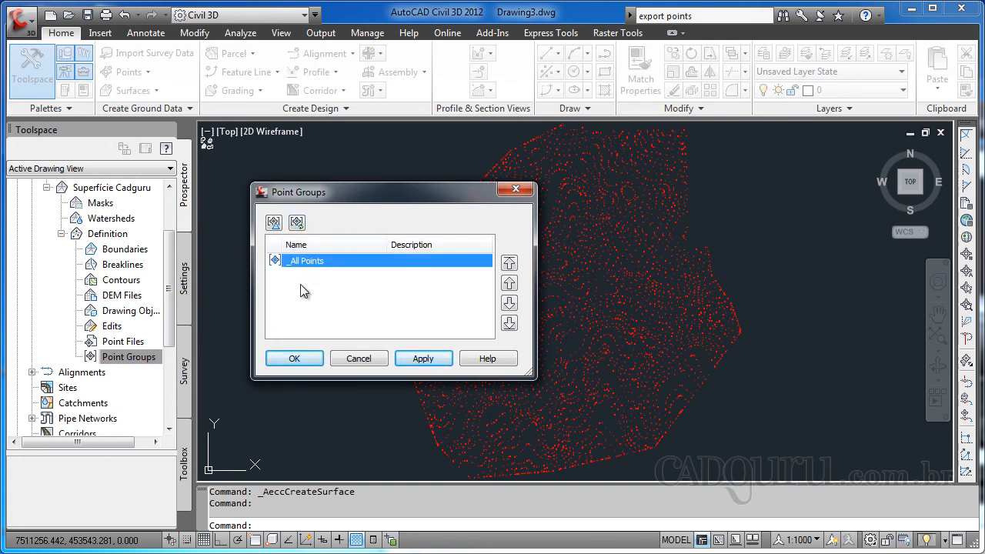
pyautogui.click(294, 359)
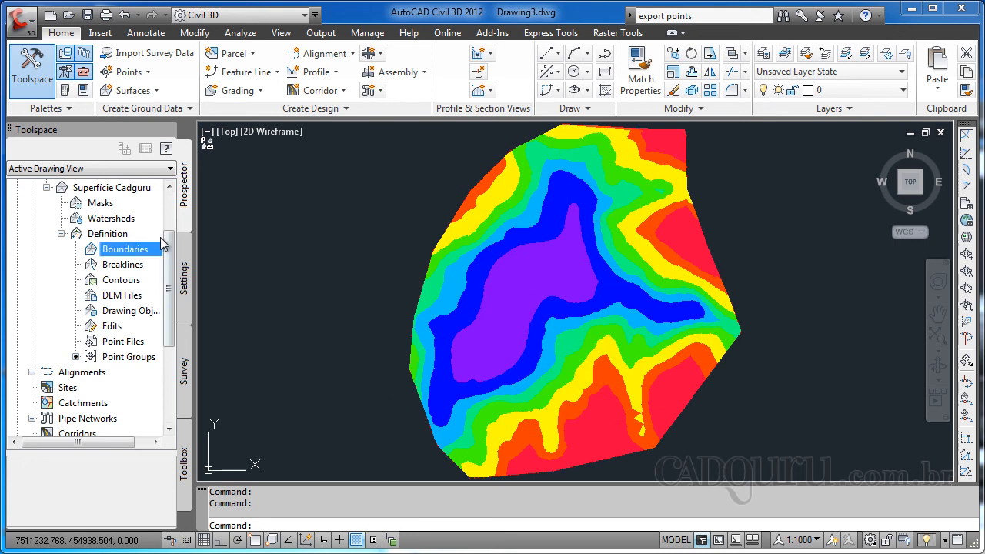
# Change the display style of the surface Superfície Cadguru to Contours 5m and 25m (Design).
pyautogui.moveTo(169, 251); pyautogui.dragTo(165, 222)
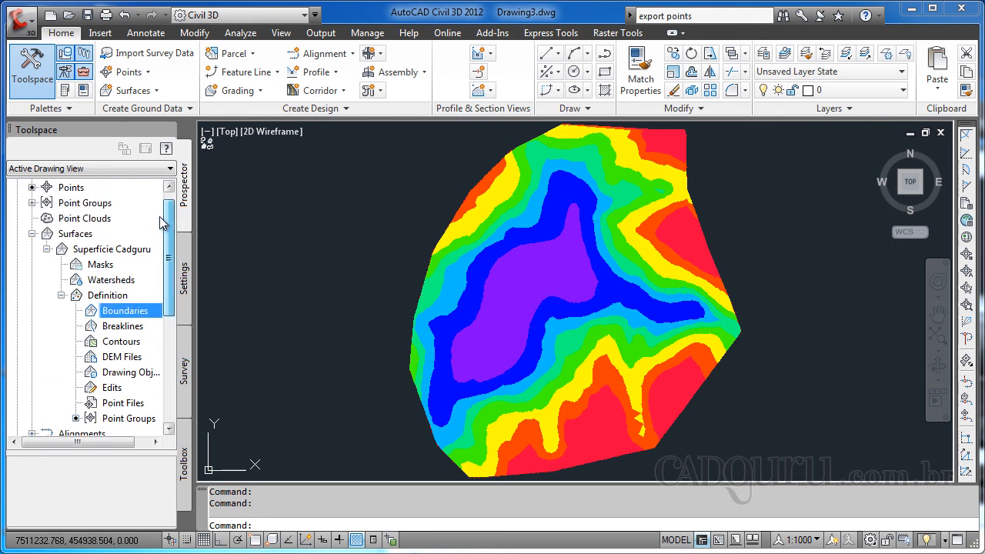
pyautogui.rightClick(117, 248)
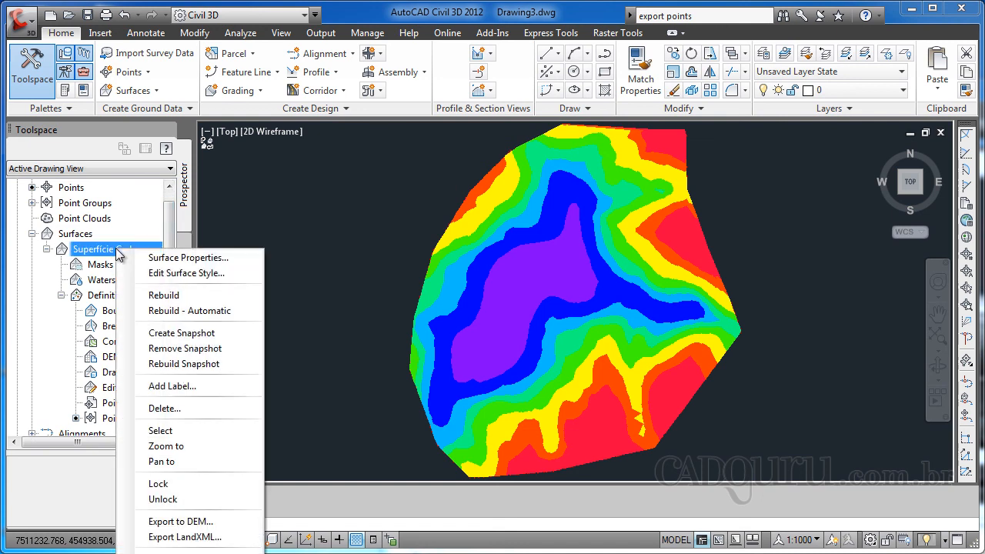
pyautogui.click(157, 262)
pyautogui.click(194, 221)
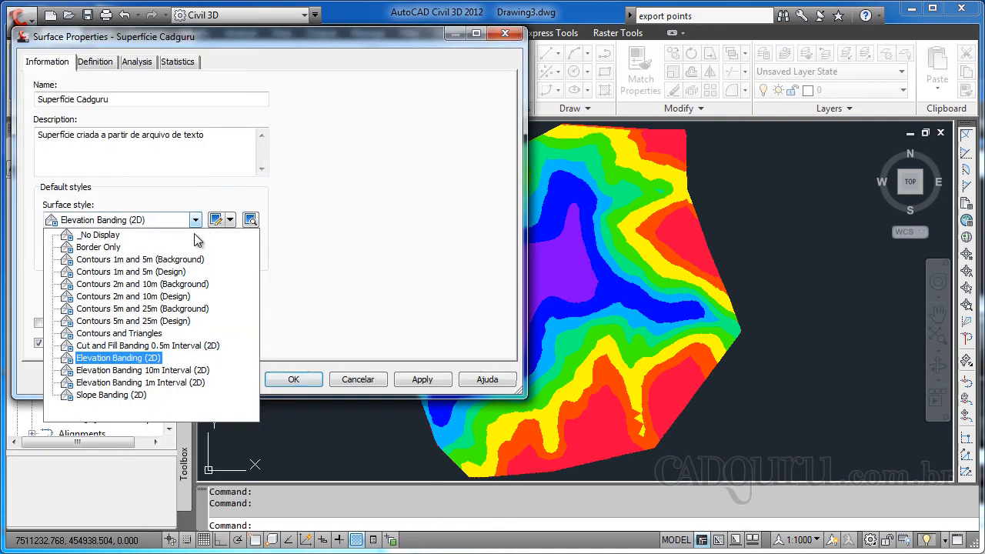
pyautogui.click(149, 322)
pyautogui.click(292, 379)
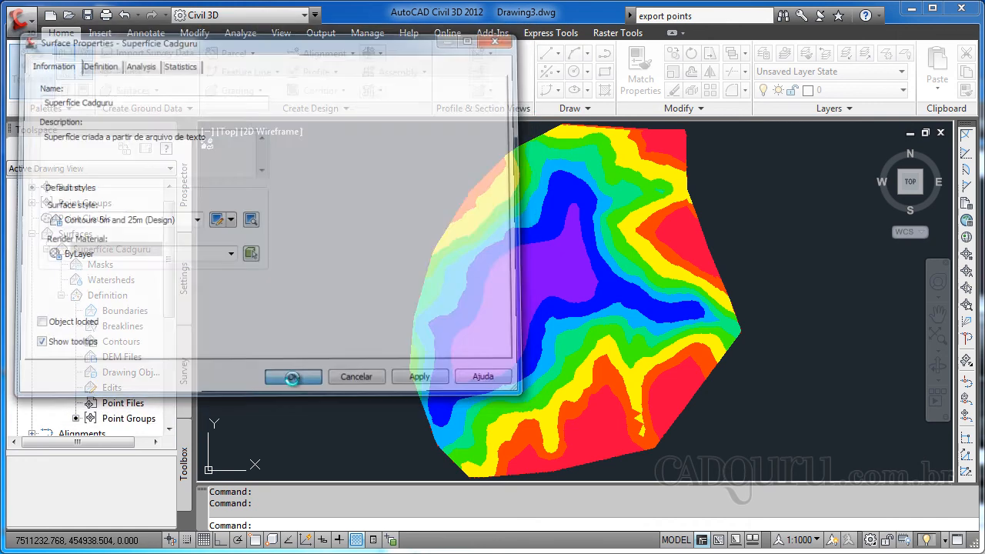
pyautogui.moveTo(637, 329)
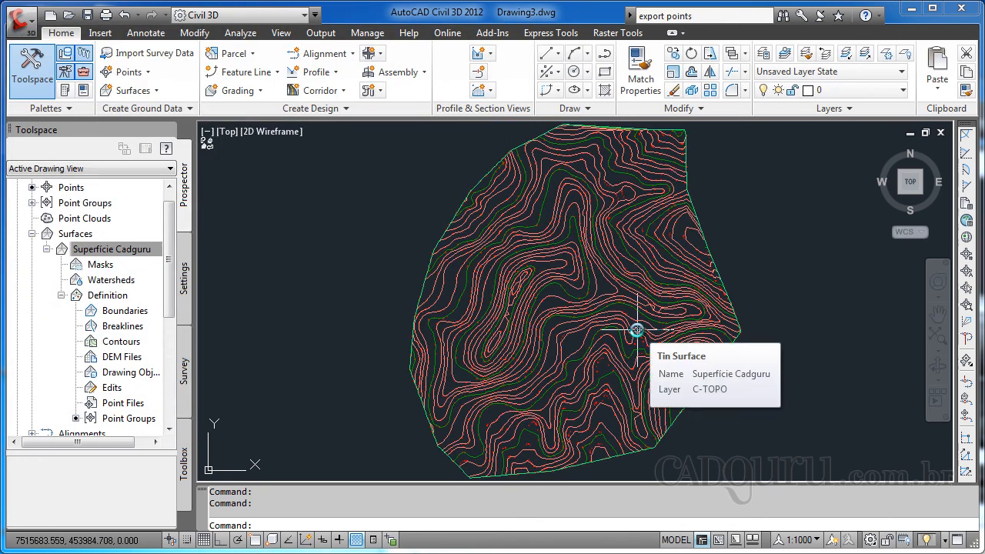